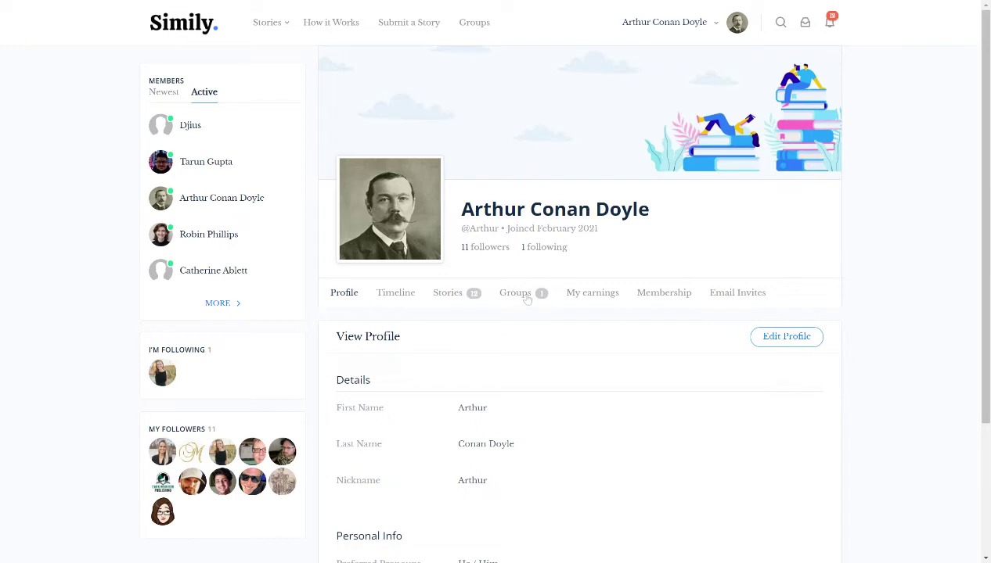
View the groups that the profile's account belongs to.
click(527, 299)
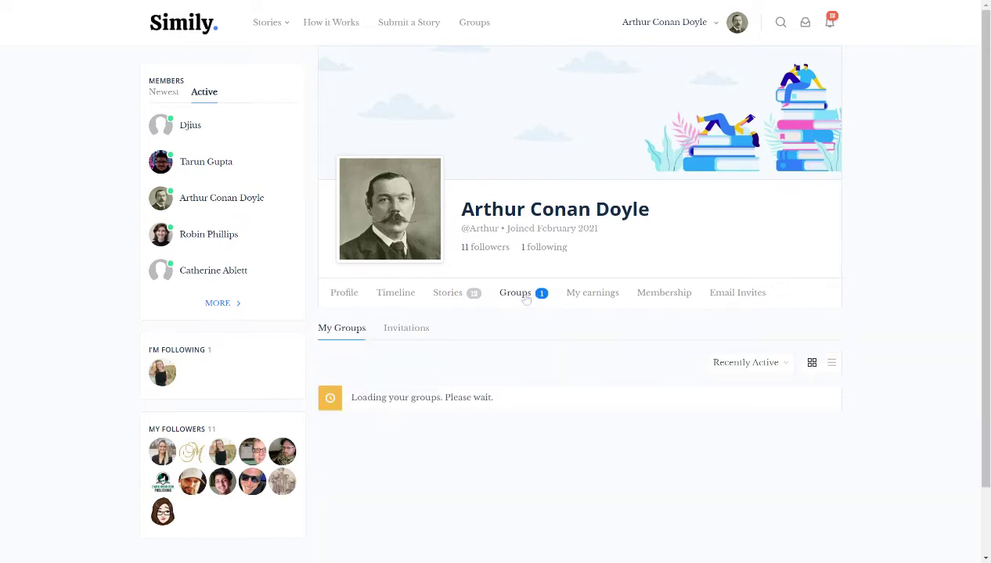
scroll(562, 365, down, 1)
scroll(563, 365, down, 2)
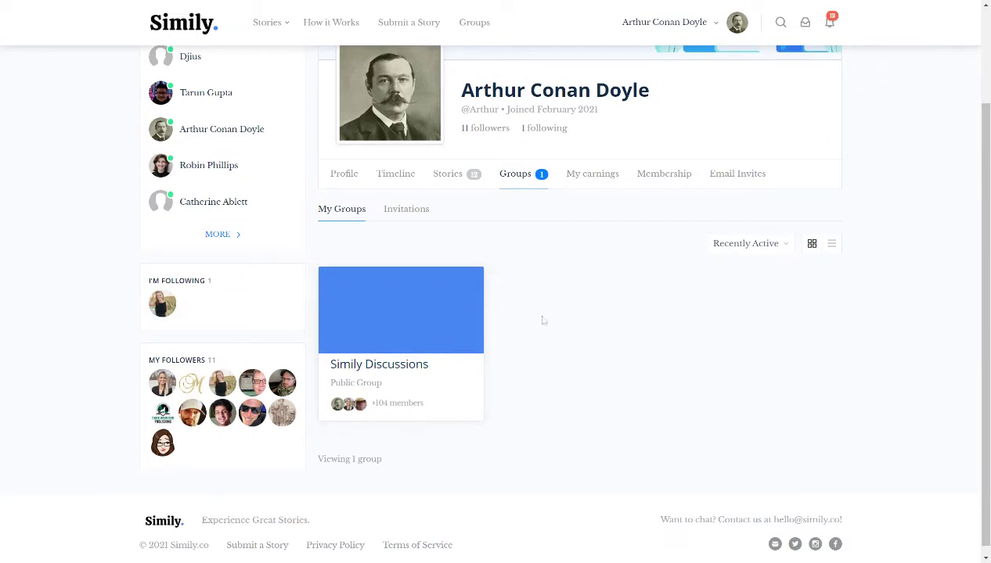
scroll(552, 318, up, 3)
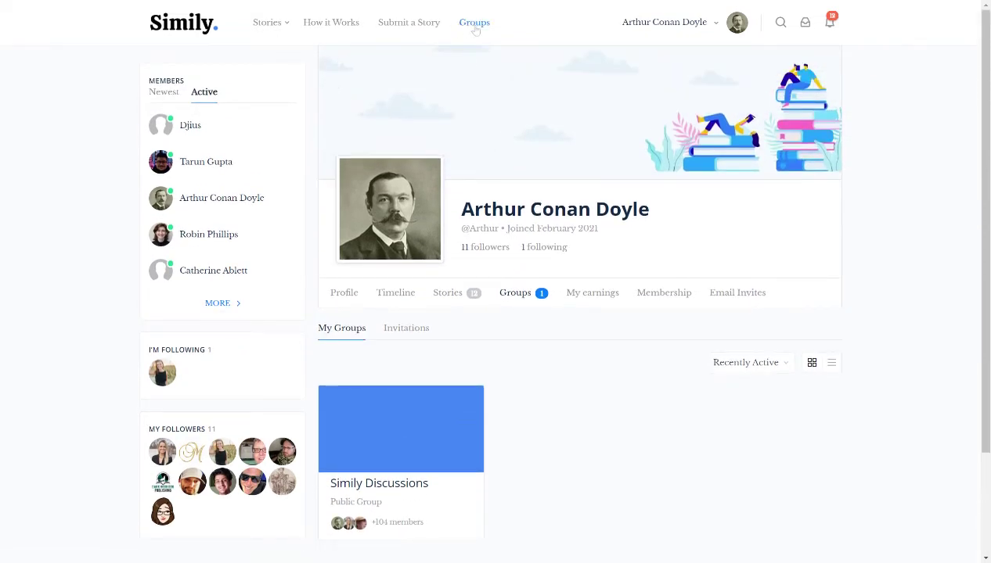
Create a new group named "Mystery Fiction" with the description "A group for lovers of Mystery Fiction!".
click(474, 24)
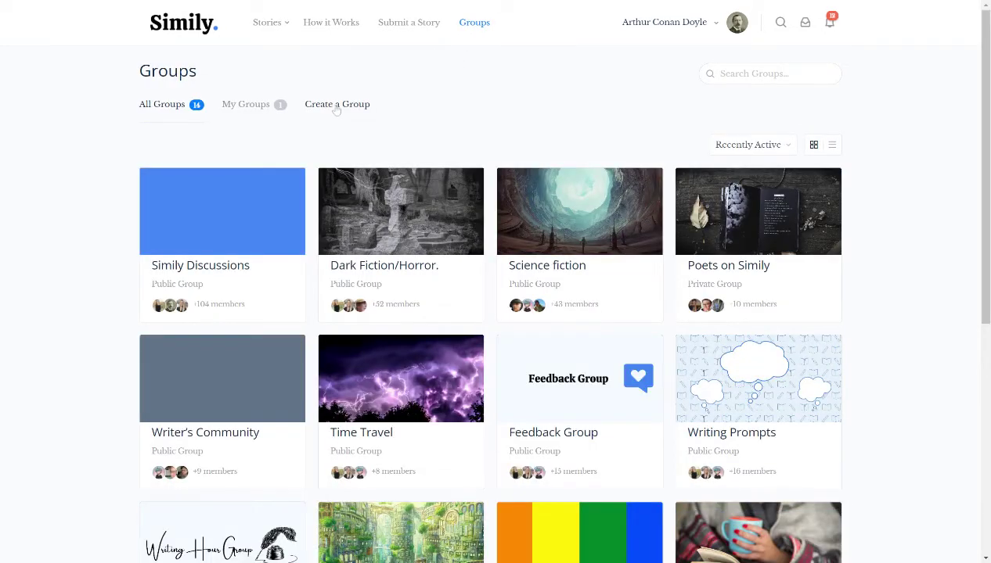
click(337, 106)
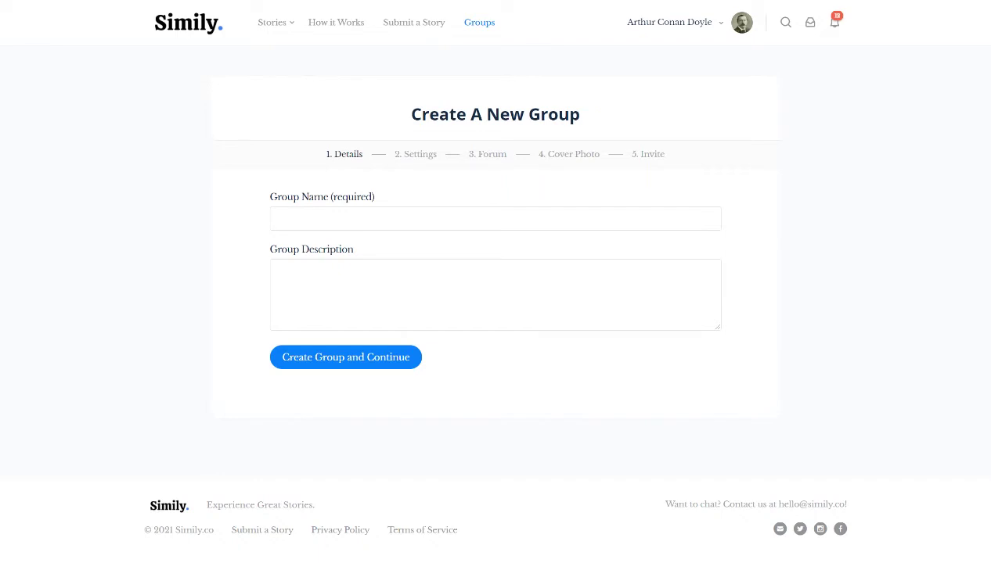
text(Mystery FictionA gr)
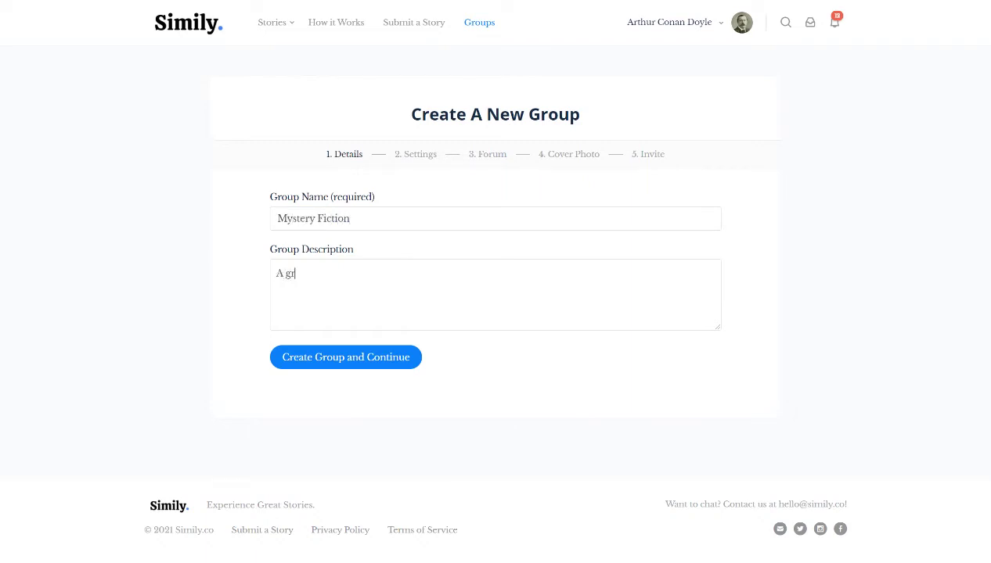
text(oup for lovers of Mystery Fiction!)
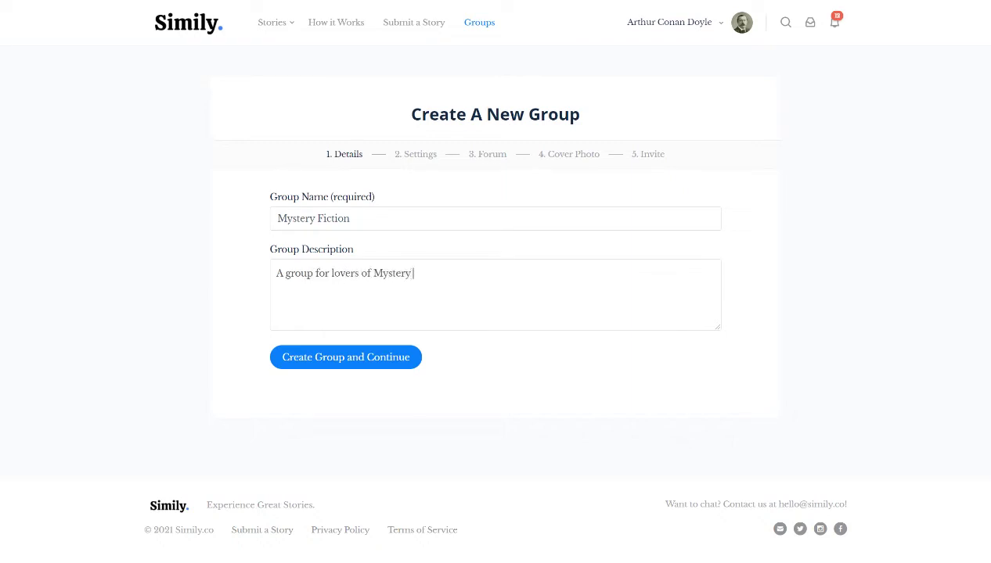
click(350, 357)
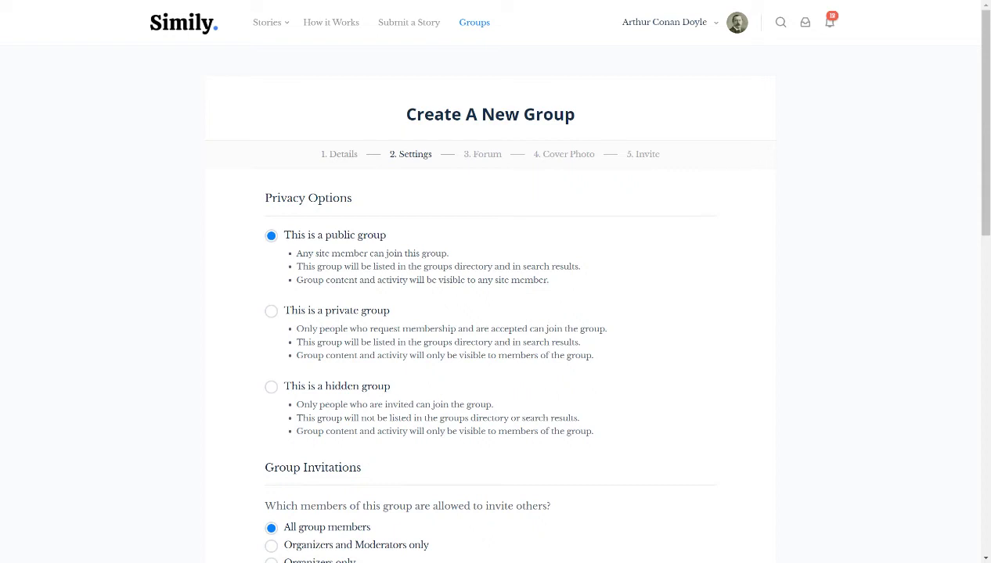
Review the new group's privacy options and its member permissions for invitations, activity feeds, photos, albums and messages.
scroll(298, 338, down, 1)
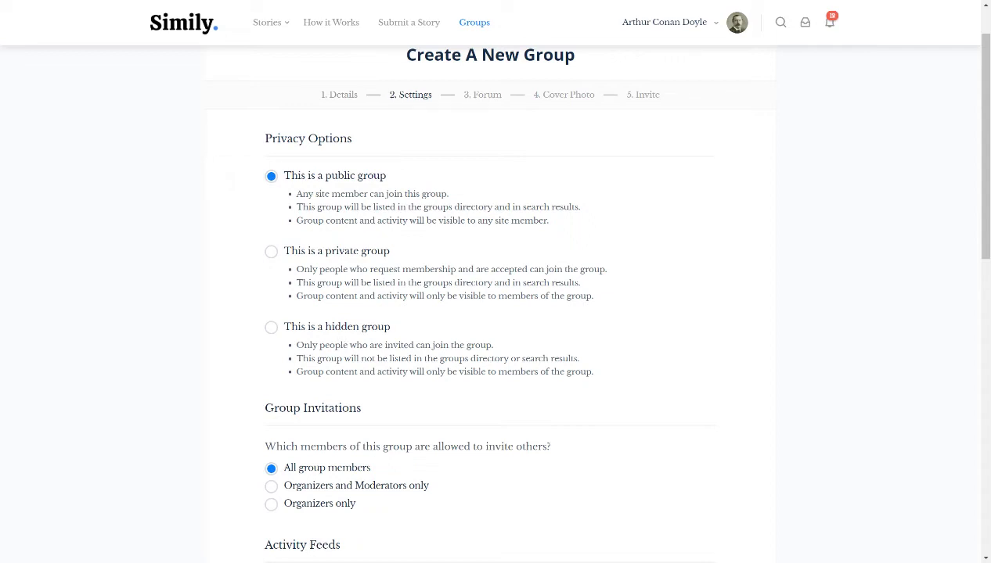
scroll(370, 356, down, 2)
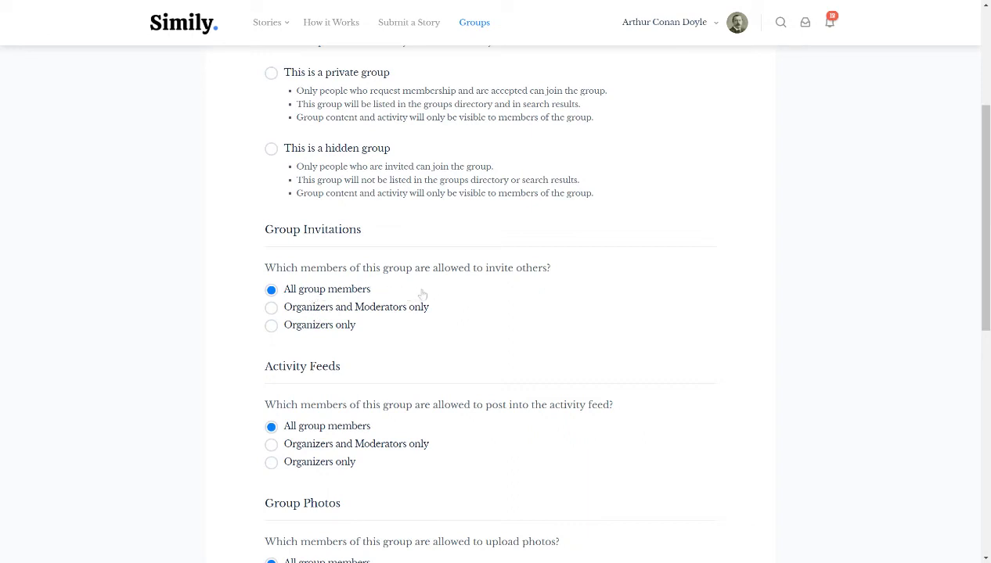
scroll(418, 291, up, 3)
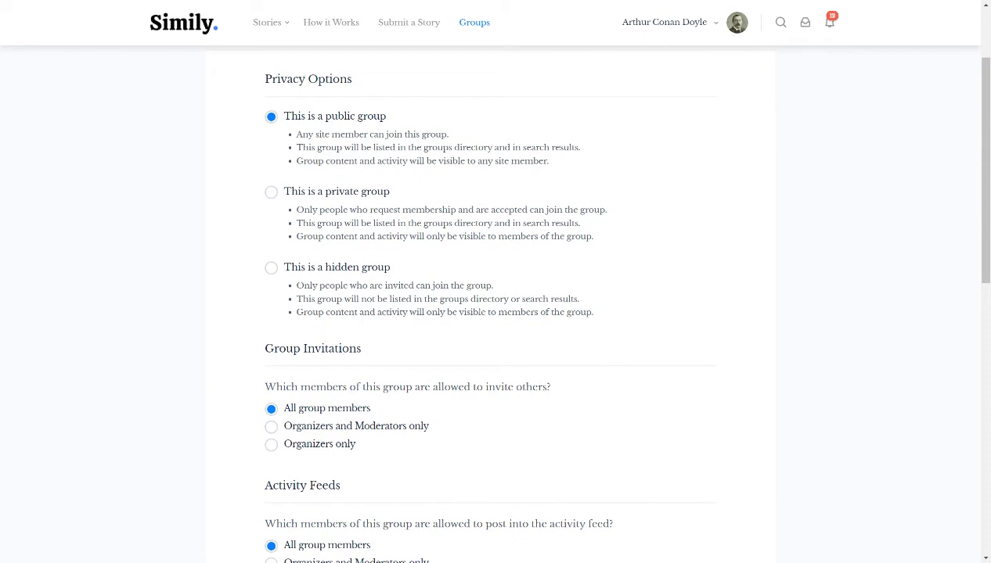
scroll(372, 352, down, 2)
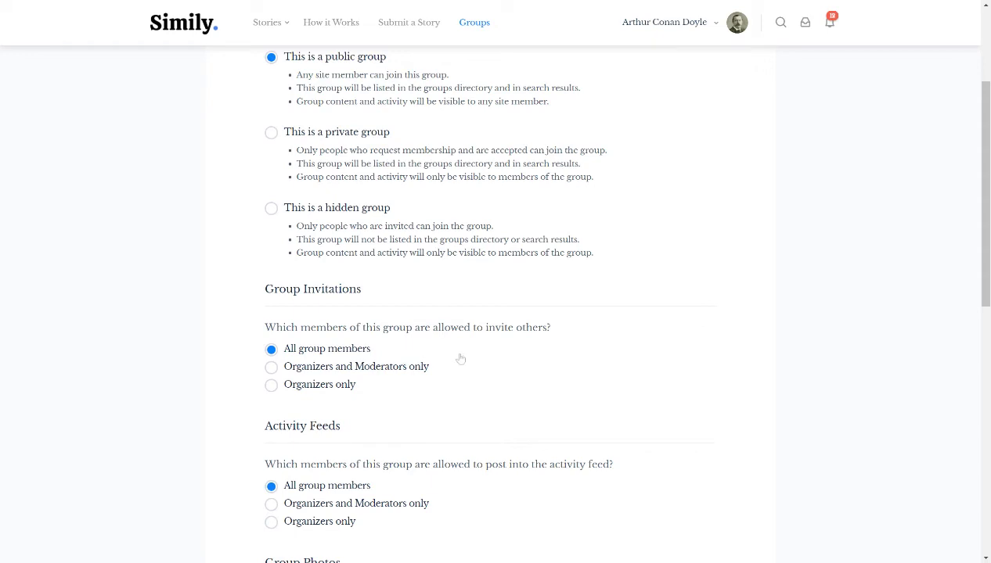
scroll(460, 358, down, 1)
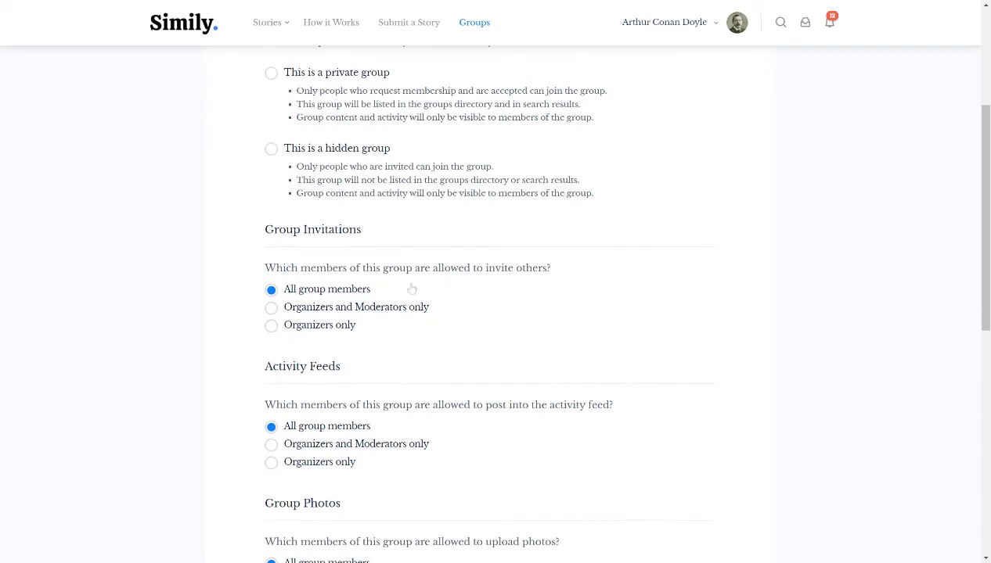
scroll(423, 334, down, 2)
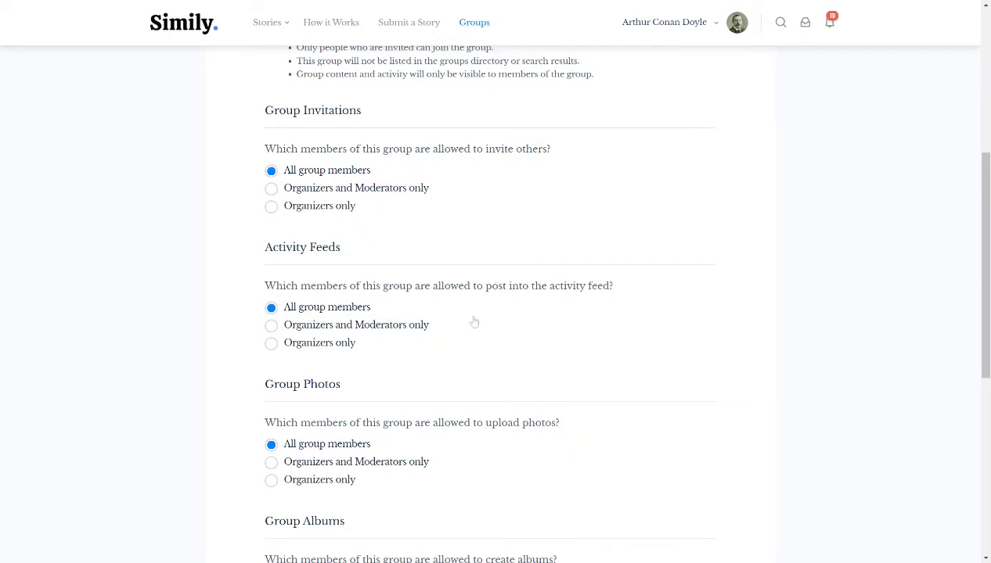
scroll(471, 323, down, 3)
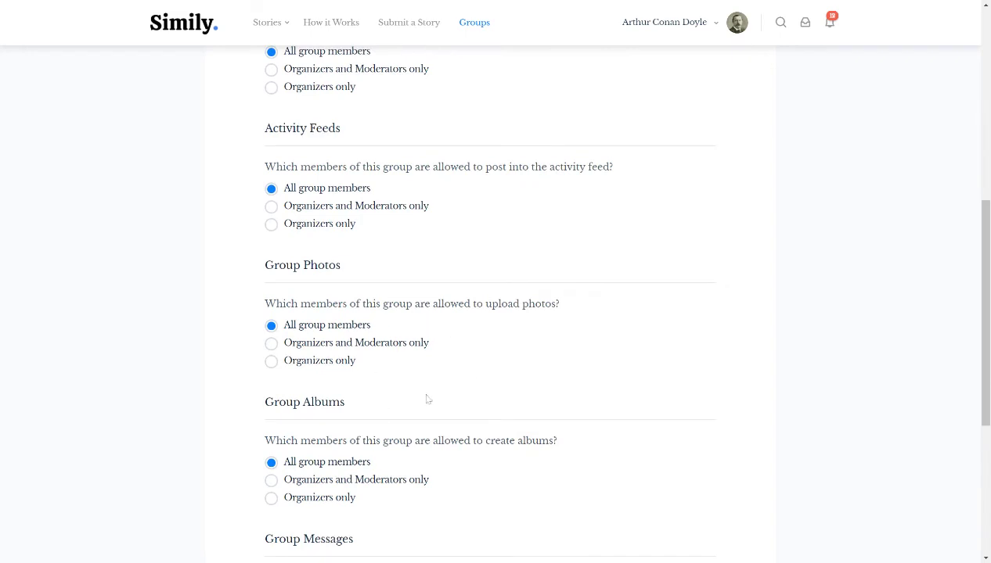
scroll(436, 374, down, 3)
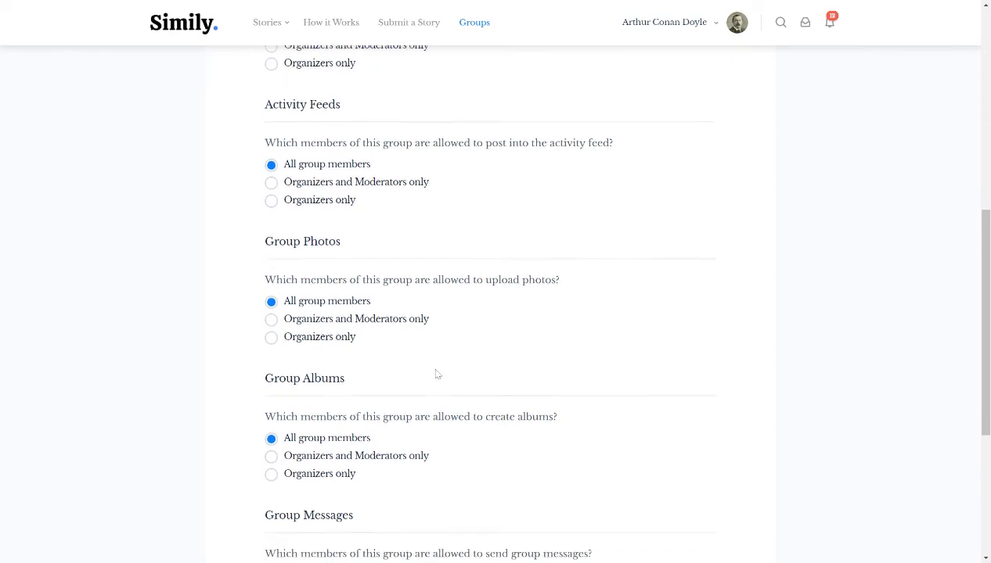
scroll(447, 373, down, 3)
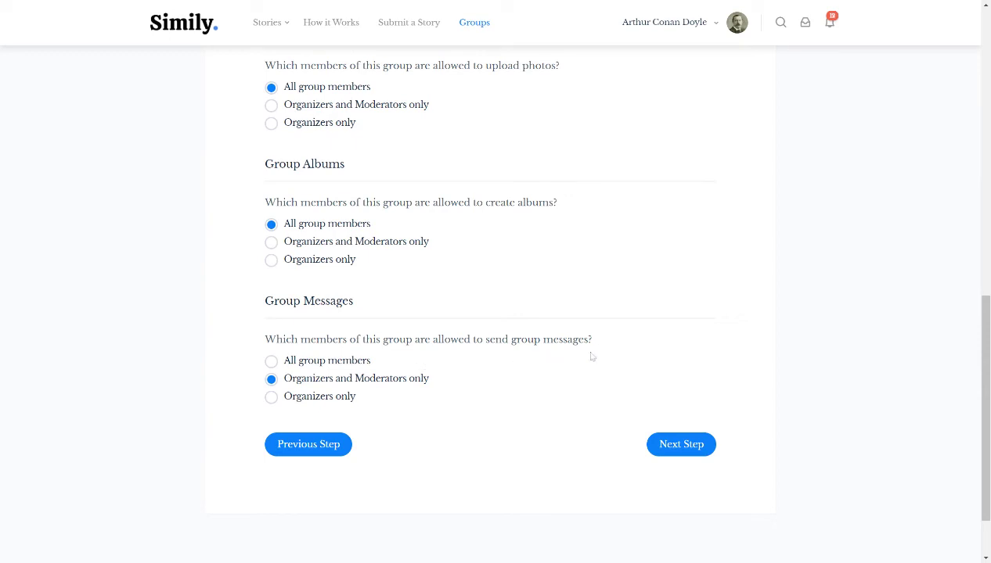
scroll(508, 350, up, 3)
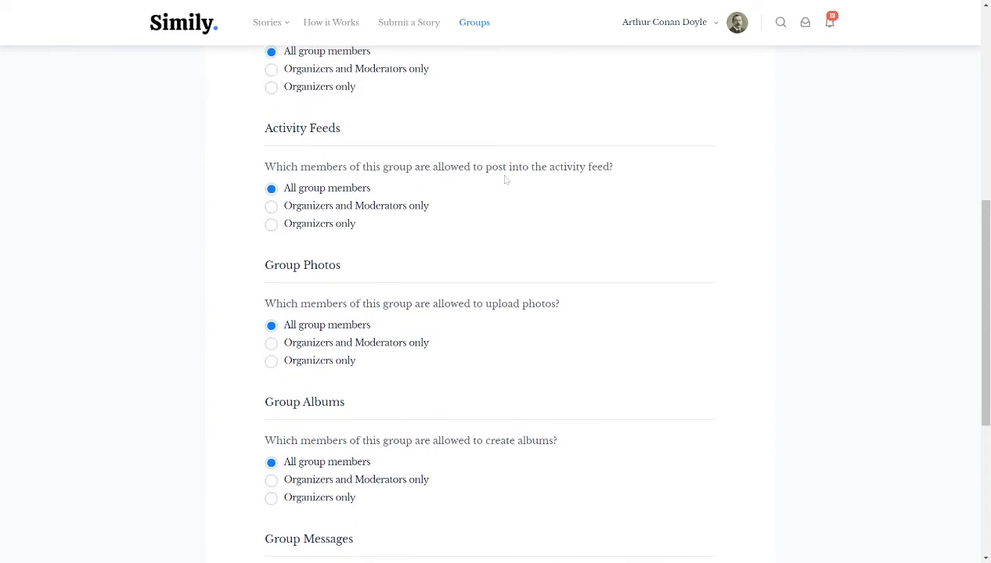
scroll(564, 199, down, 2)
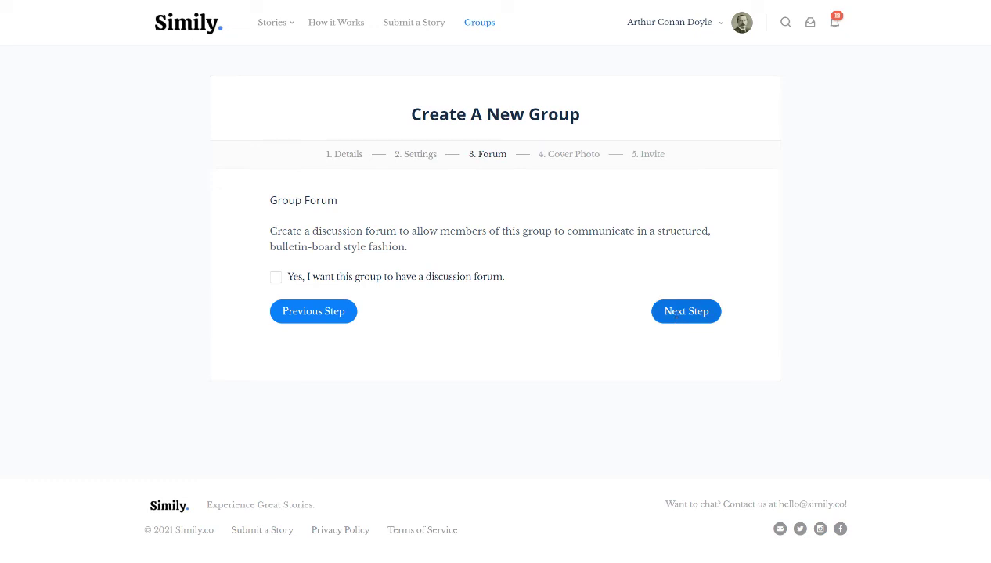
Skip the discussion forum and upload the "The Adventure of the Blue Carbuncle" image as the group's cover photo.
click(677, 317)
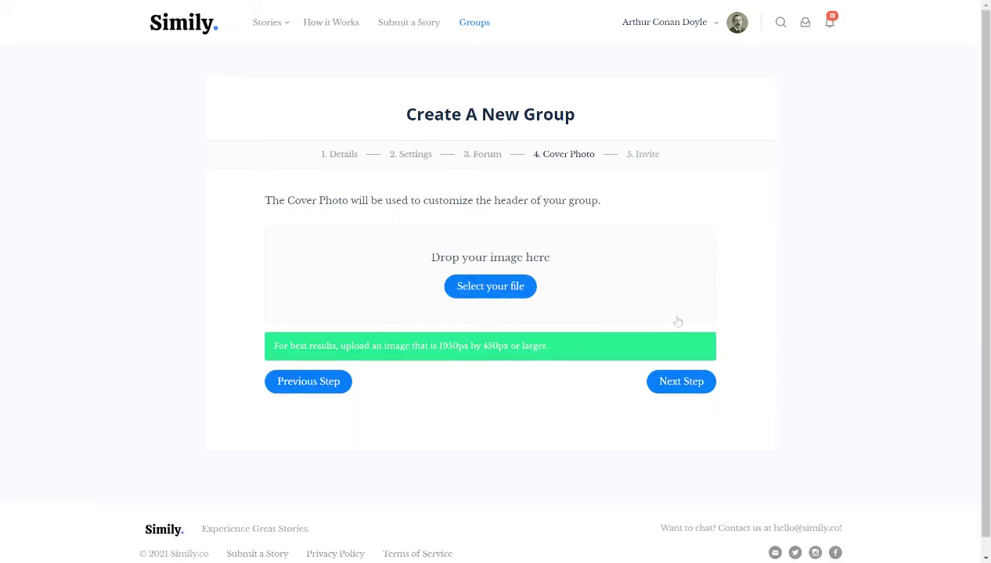
click(478, 289)
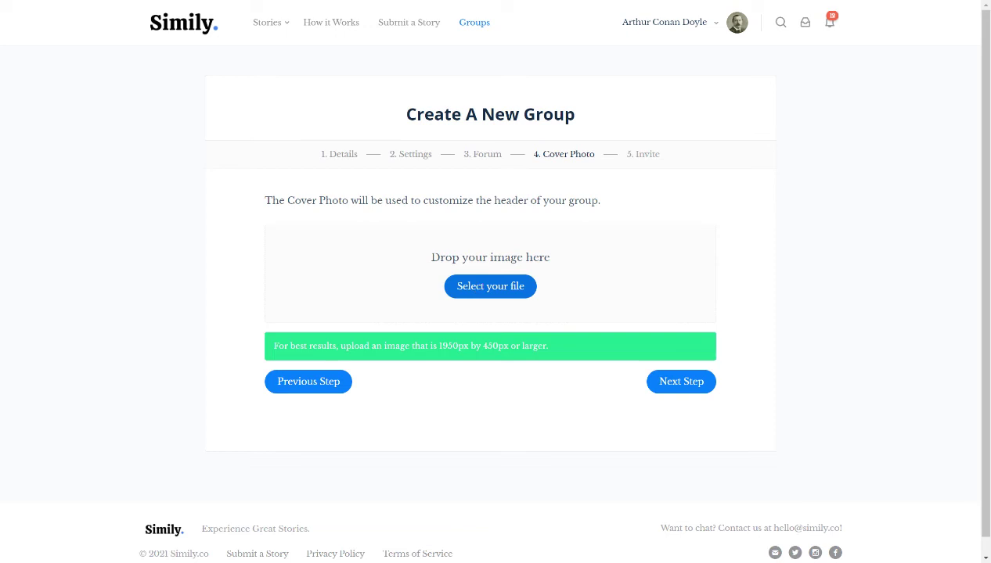
click(536, 389)
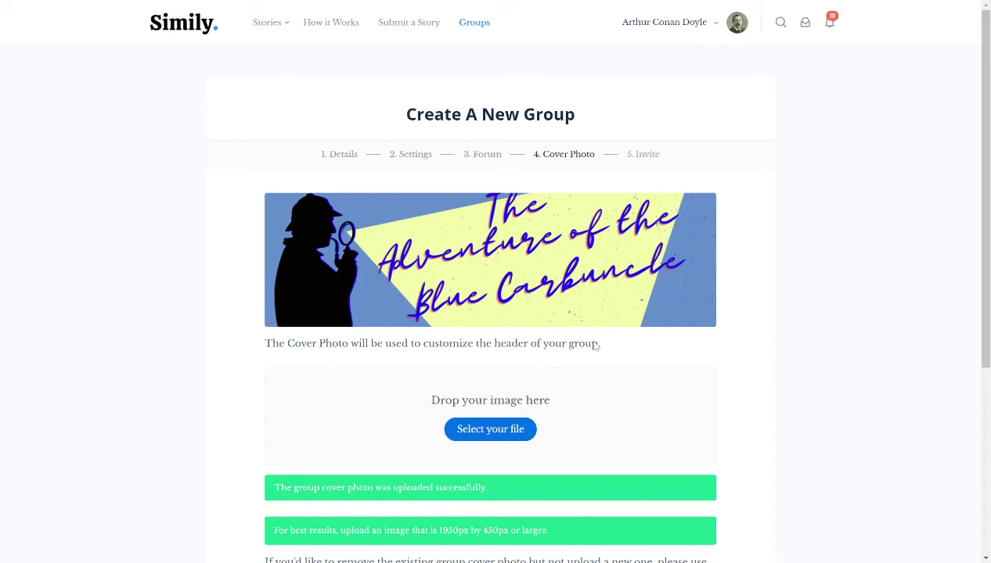
scroll(764, 394, down, 1)
scroll(763, 394, down, 1)
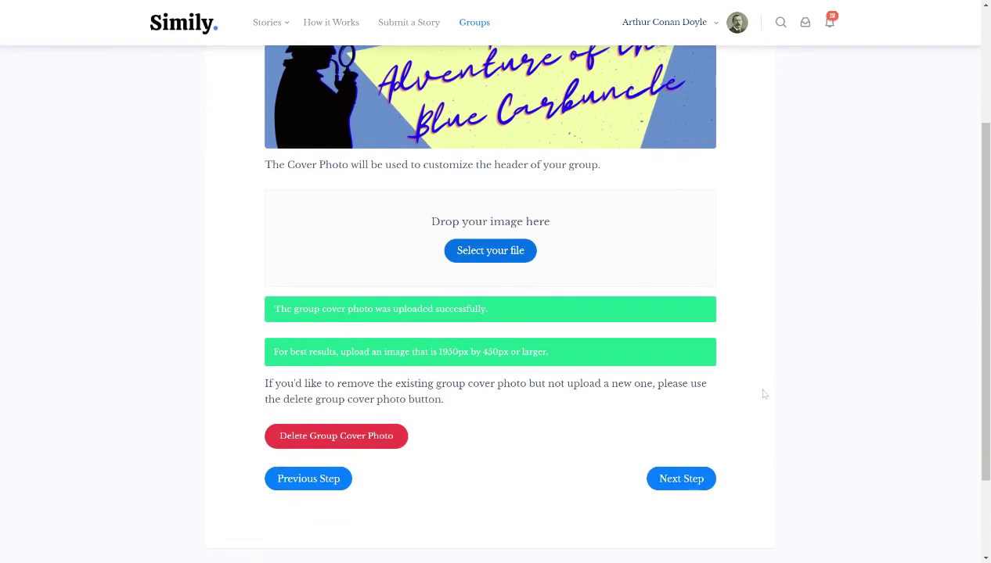
click(681, 479)
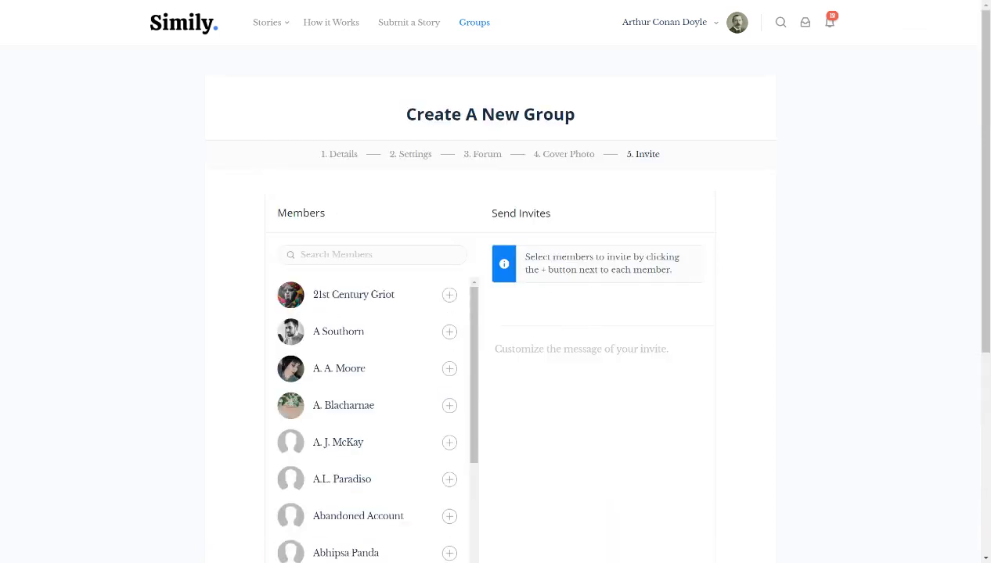
Look through the member invitation options and finish creating the group without inviting anyone.
scroll(582, 360, down, 4)
scroll(582, 360, up, 3)
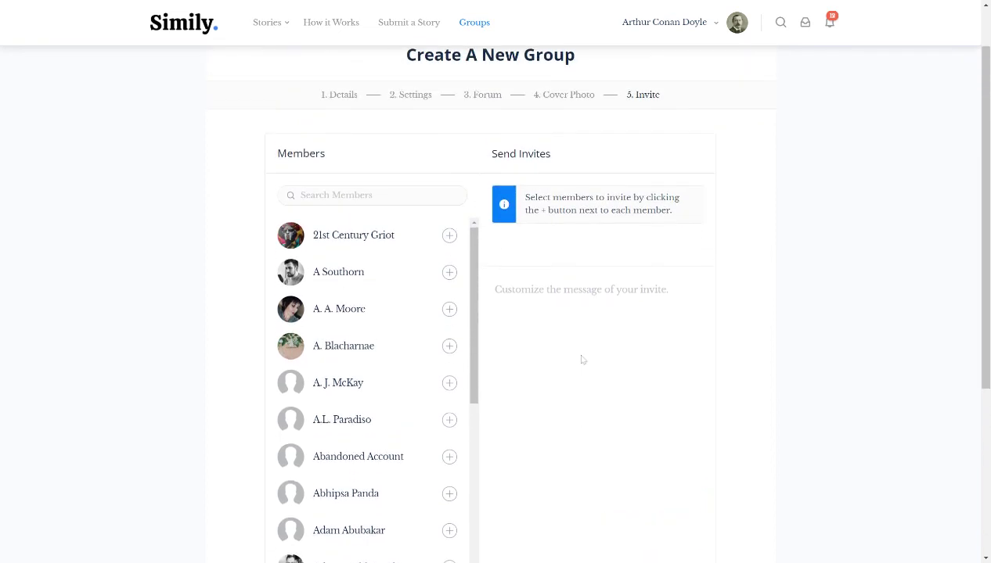
scroll(582, 360, down, 3)
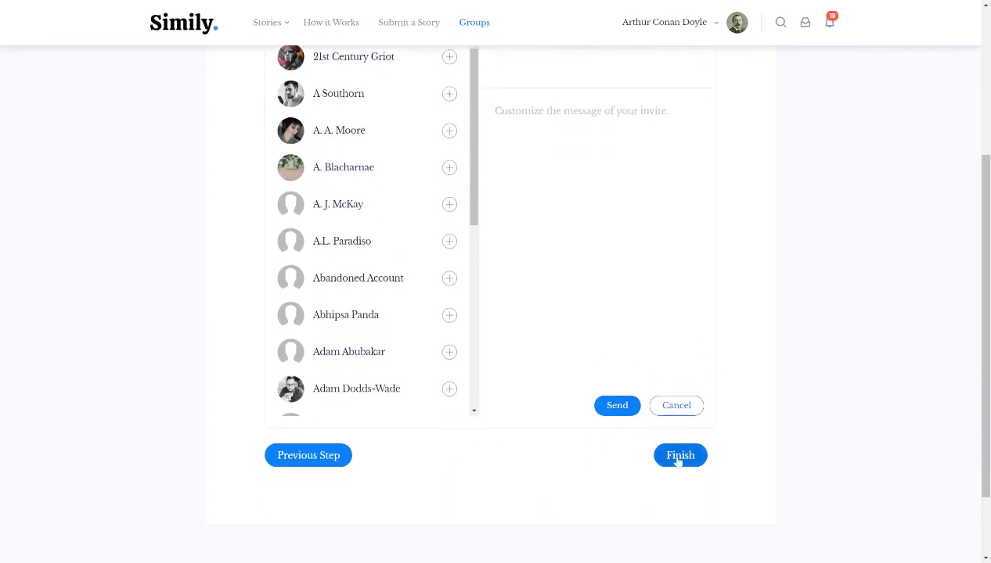
click(679, 456)
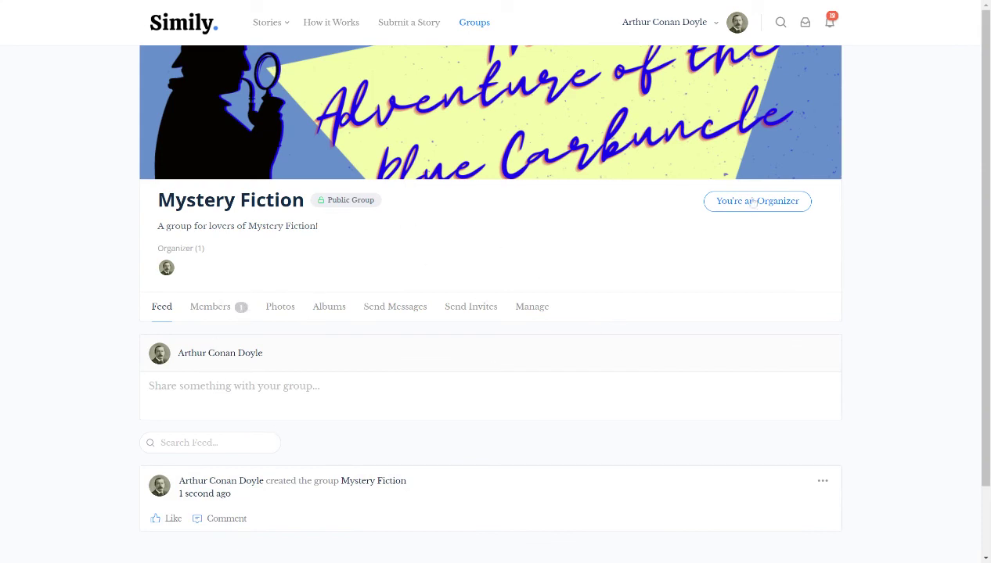
Return to the groups directory and show only the account's own groups.
click(475, 29)
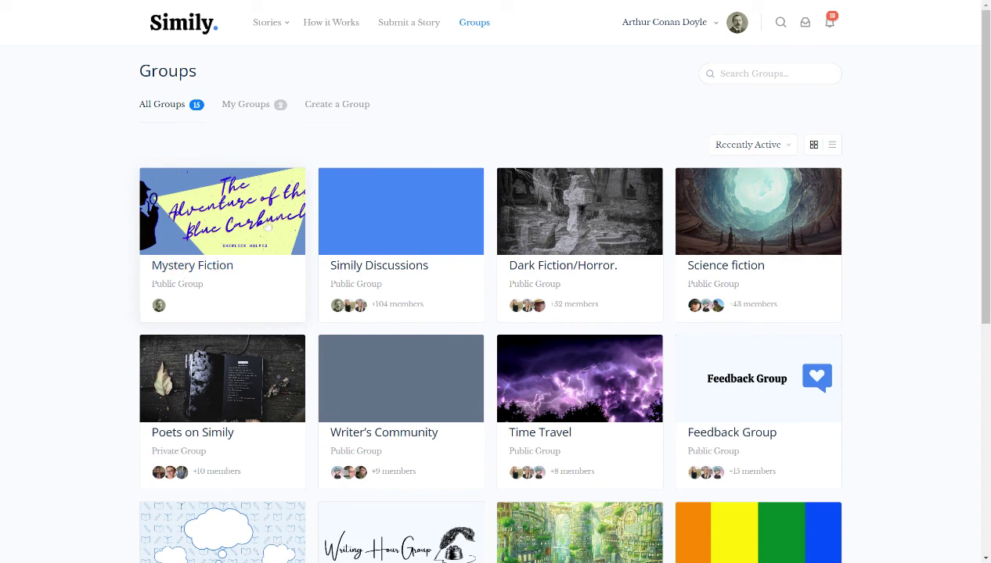
click(254, 110)
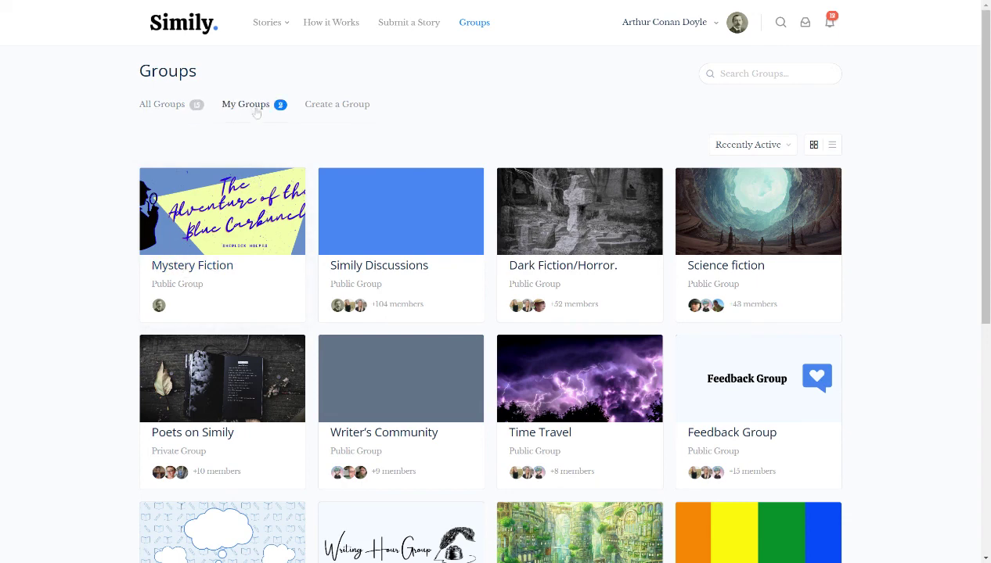